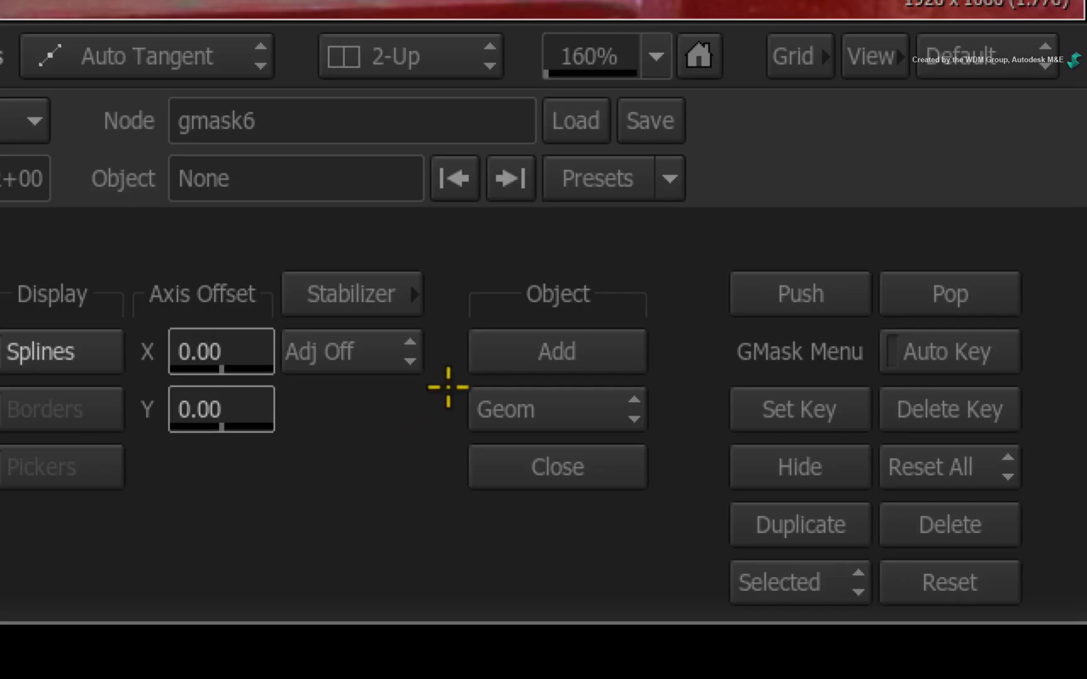
Draw a closed four-point mask shape around the mail slot opening beneath the FRANKED MAIL plate, and view the mask result.
click(891, 565)
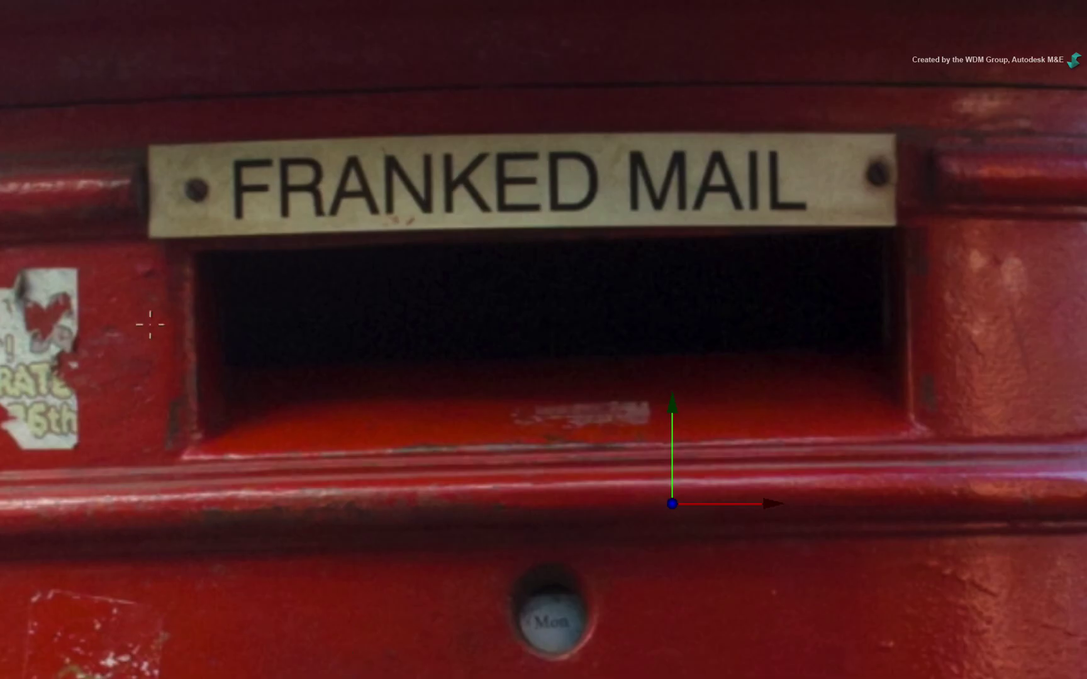
click(190, 235)
click(900, 229)
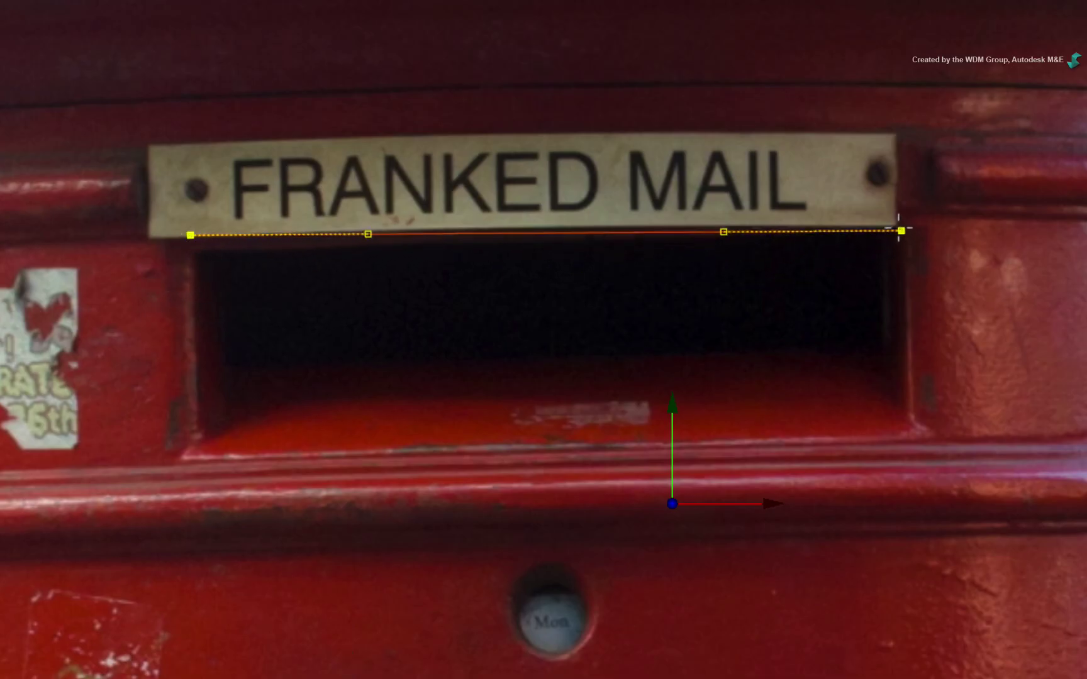
click(900, 418)
drag(908, 429, 917, 431)
click(205, 454)
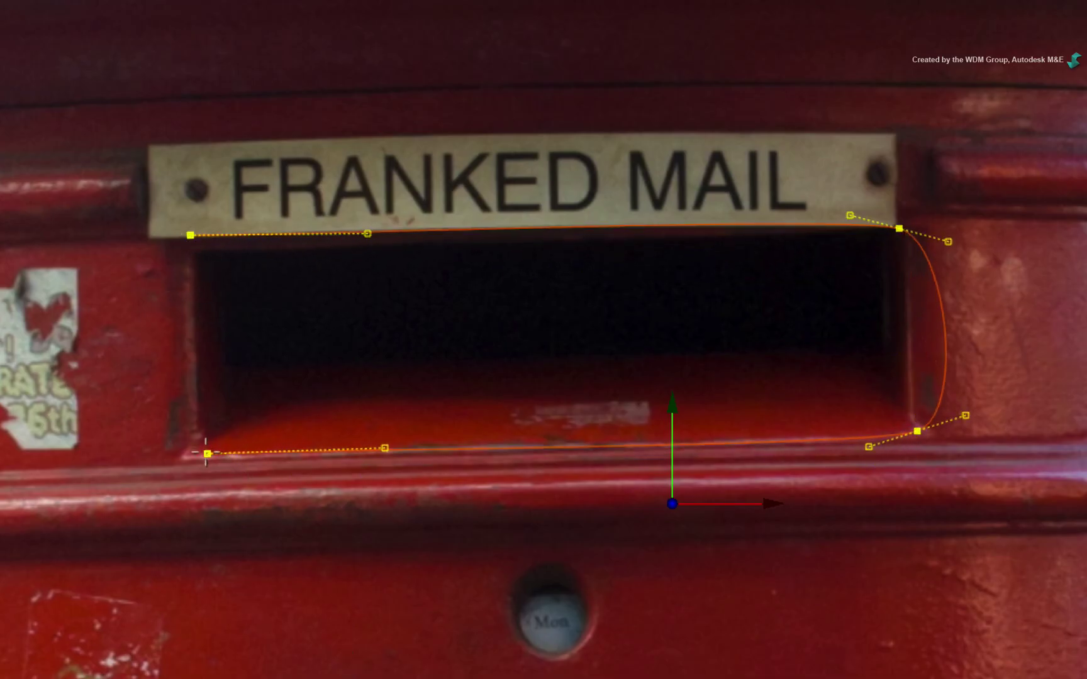
click(199, 274)
click(190, 236)
key(F4)
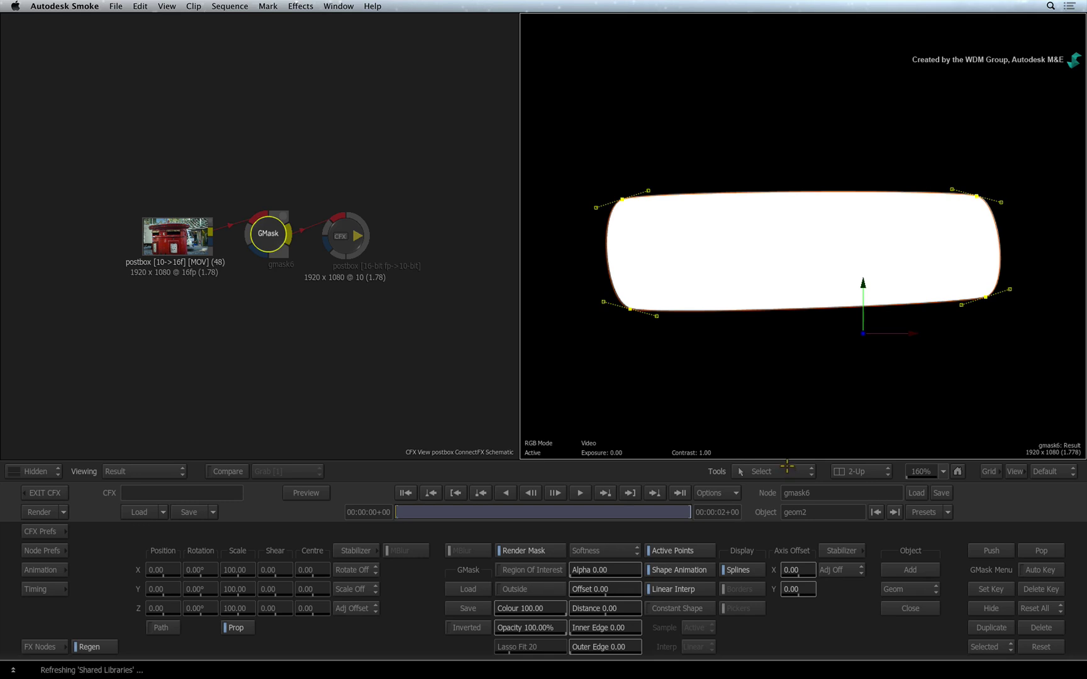
click(715, 310)
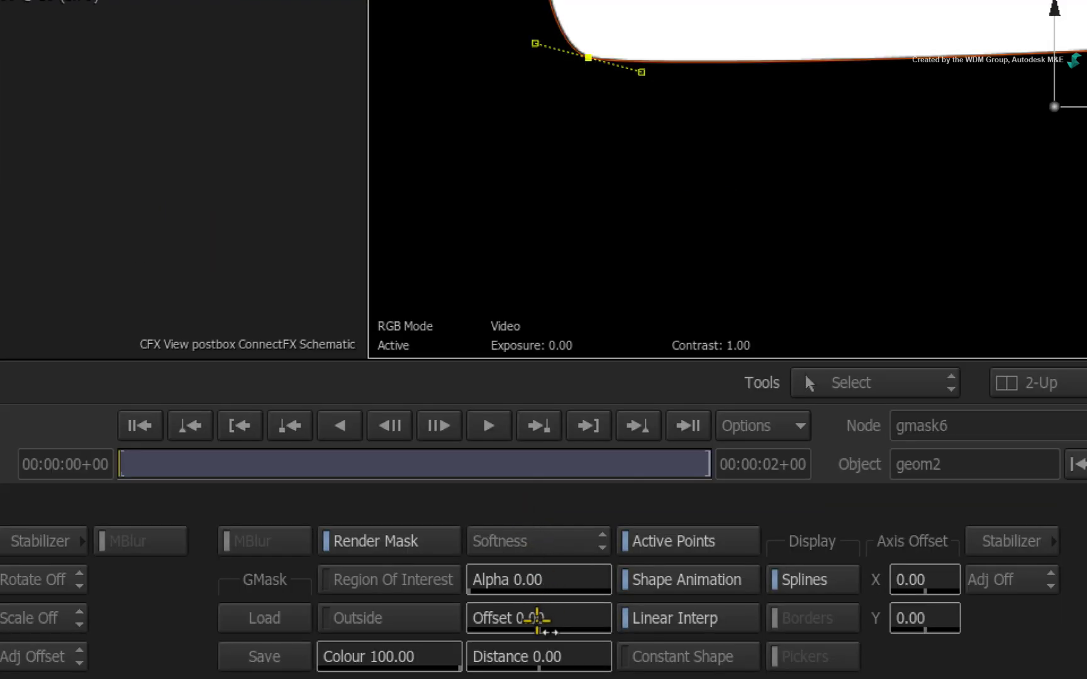
Set the mask's softness Offset to -57.
drag(598, 589, 585, 589)
drag(497, 620, 534, 610)
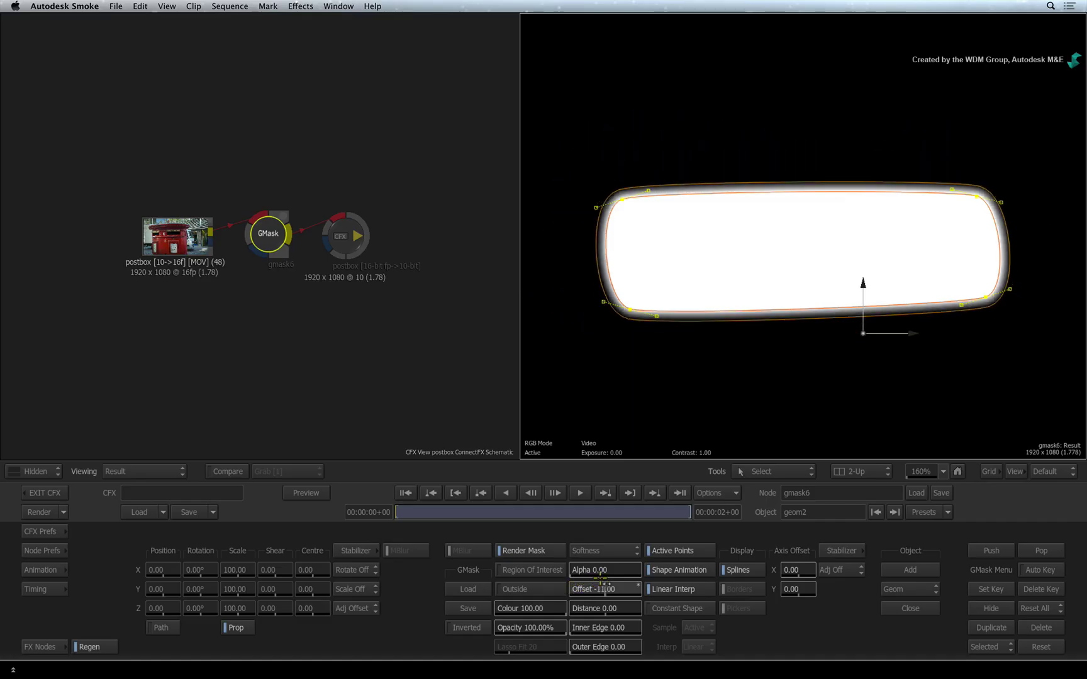
mouse_move(601, 586)
mouse_down()
mouse_move(629, 575)
mouse_move(581, 586)
mouse_move(603, 579)
mouse_up()
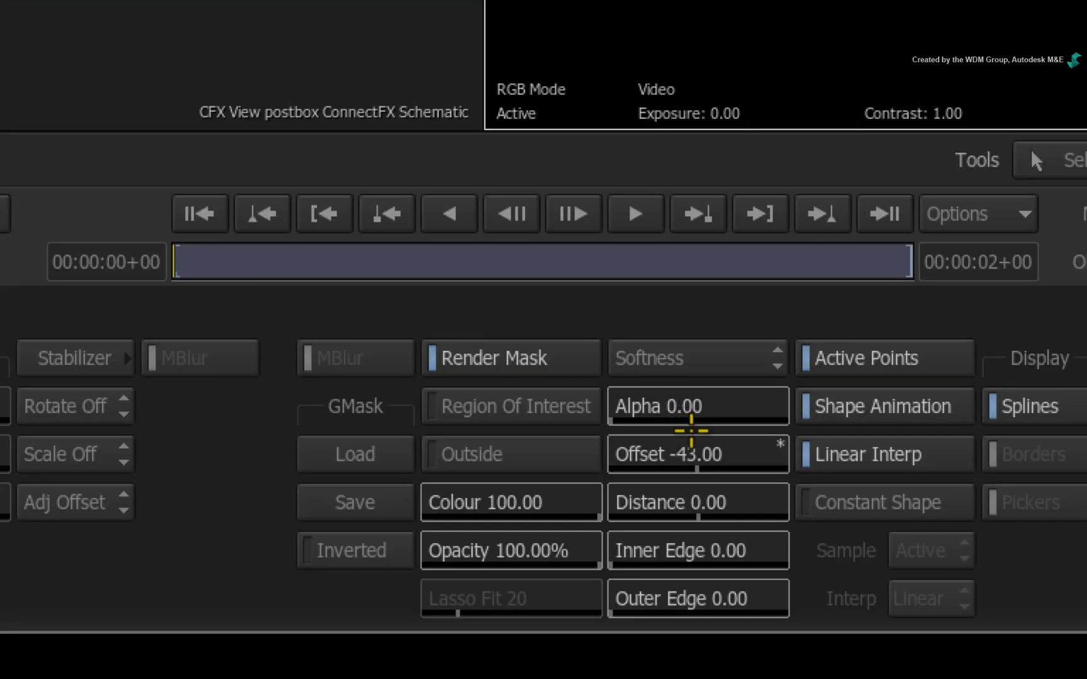
mouse_move(693, 431)
mouse_down()
mouse_move(703, 451)
mouse_move(697, 422)
mouse_up()
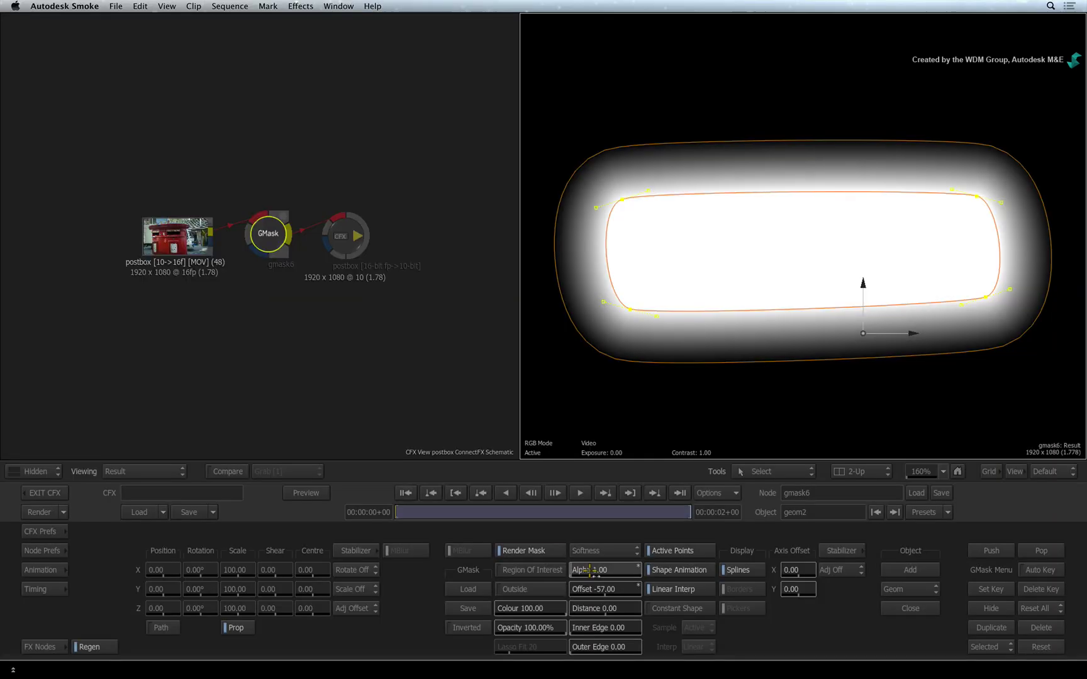
Try different Alpha, Inner Edge and Outer Edge softness values on the mask, returning each to 0.
drag(588, 569, 557, 560)
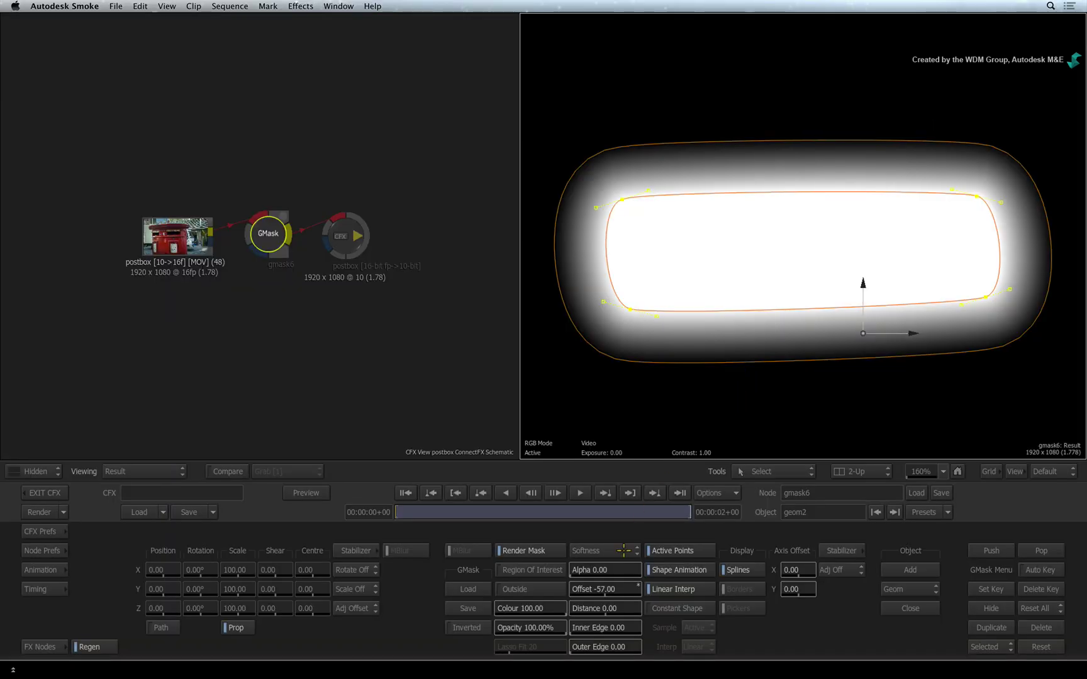
mouse_move(585, 622)
mouse_down()
mouse_move(622, 627)
mouse_move(620, 642)
mouse_move(599, 642)
mouse_move(614, 636)
mouse_move(605, 609)
mouse_move(623, 603)
mouse_move(588, 609)
mouse_up()
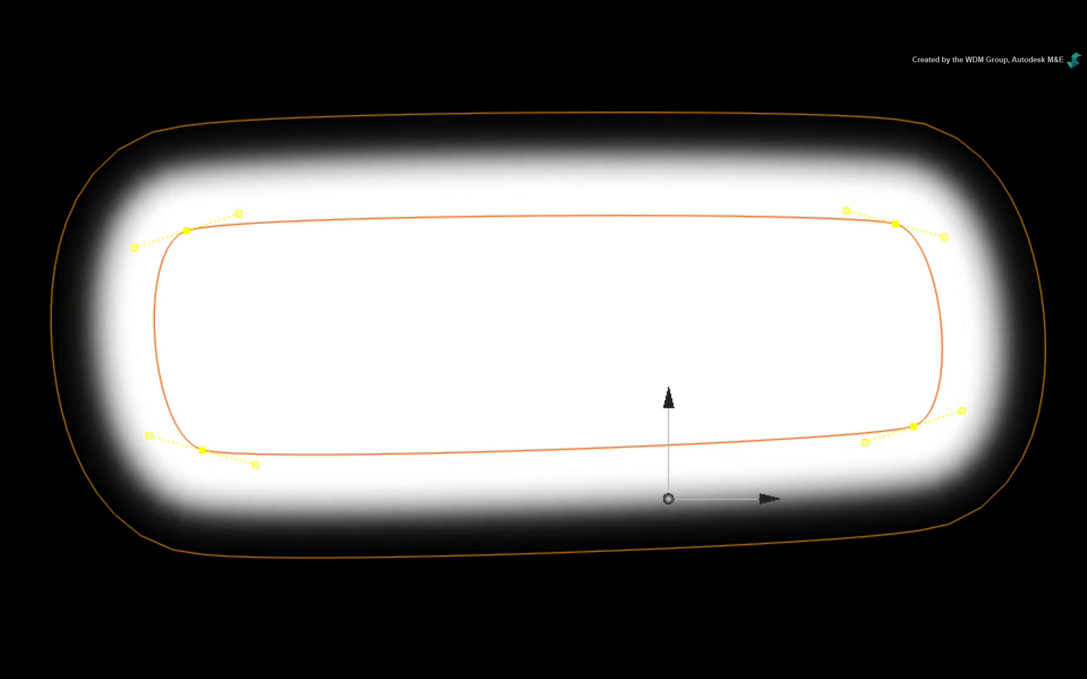
drag(616, 626, 613, 647)
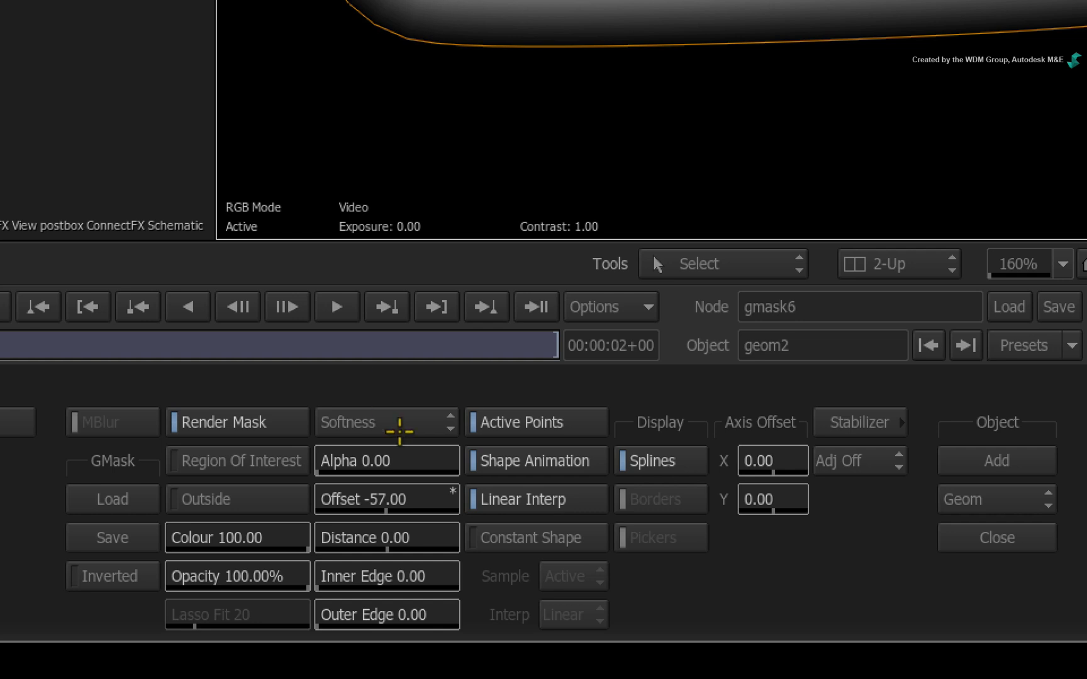
Switch the mask's softness mode to Tracer and pull the inner softness points at both left corners slightly inward.
click(395, 425)
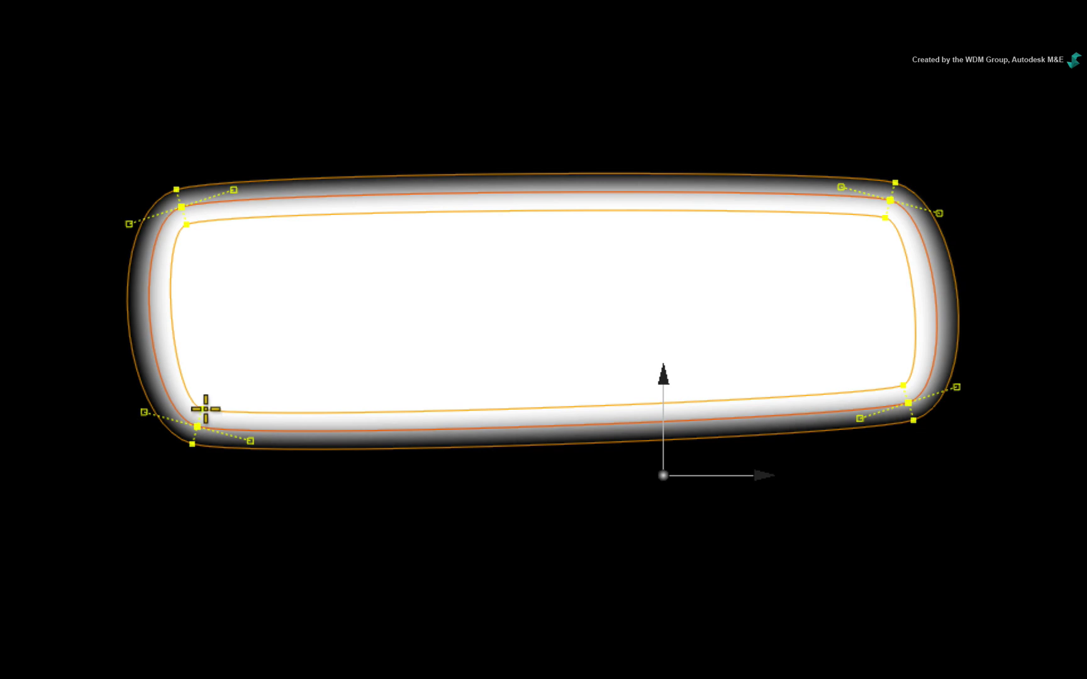
mouse_move(206, 409)
mouse_down()
mouse_move(263, 311)
mouse_move(213, 397)
mouse_up()
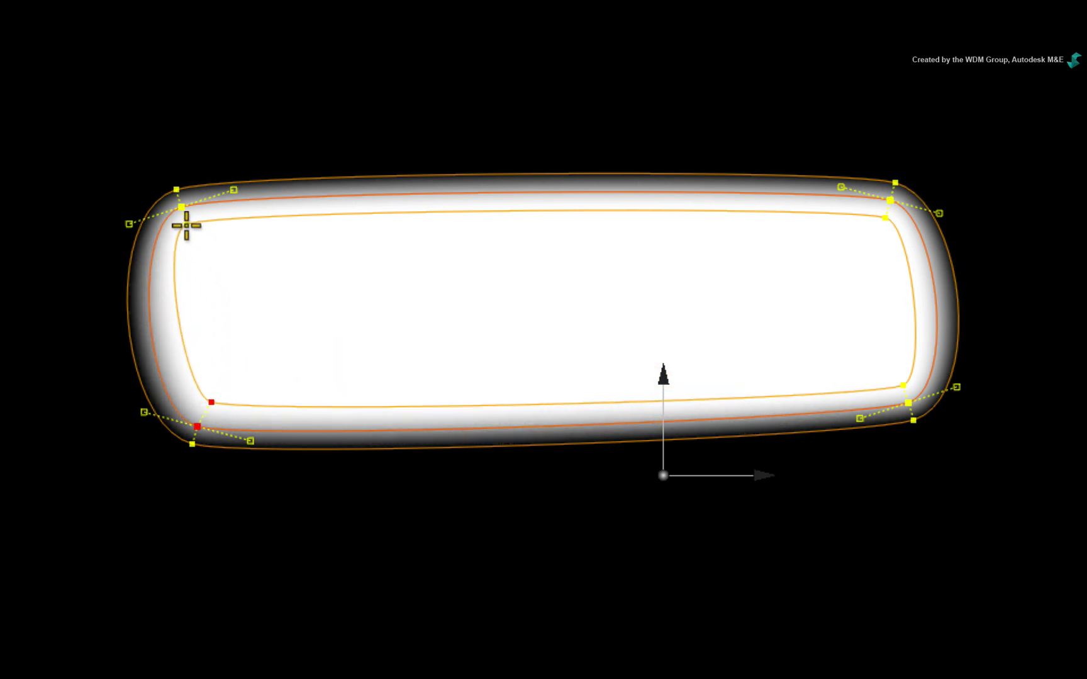
mouse_move(187, 225)
mouse_down()
mouse_move(267, 330)
mouse_move(218, 269)
mouse_move(403, 288)
mouse_move(522, 281)
mouse_move(408, 262)
mouse_move(688, 288)
mouse_move(328, 279)
mouse_move(191, 224)
mouse_up()
Over the front image, shorten the left corners' tangents and move the lower-left inner softness point up to the slot's dark recess.
key(F1)
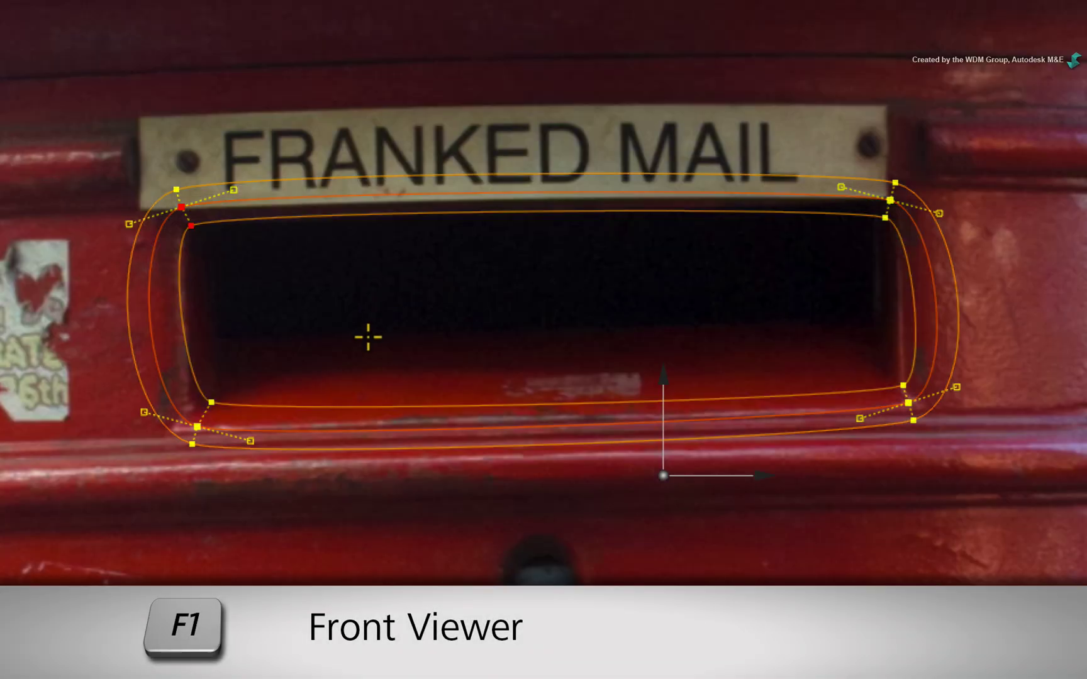
drag(230, 441, 187, 412)
drag(133, 223, 172, 218)
drag(224, 417, 240, 349)
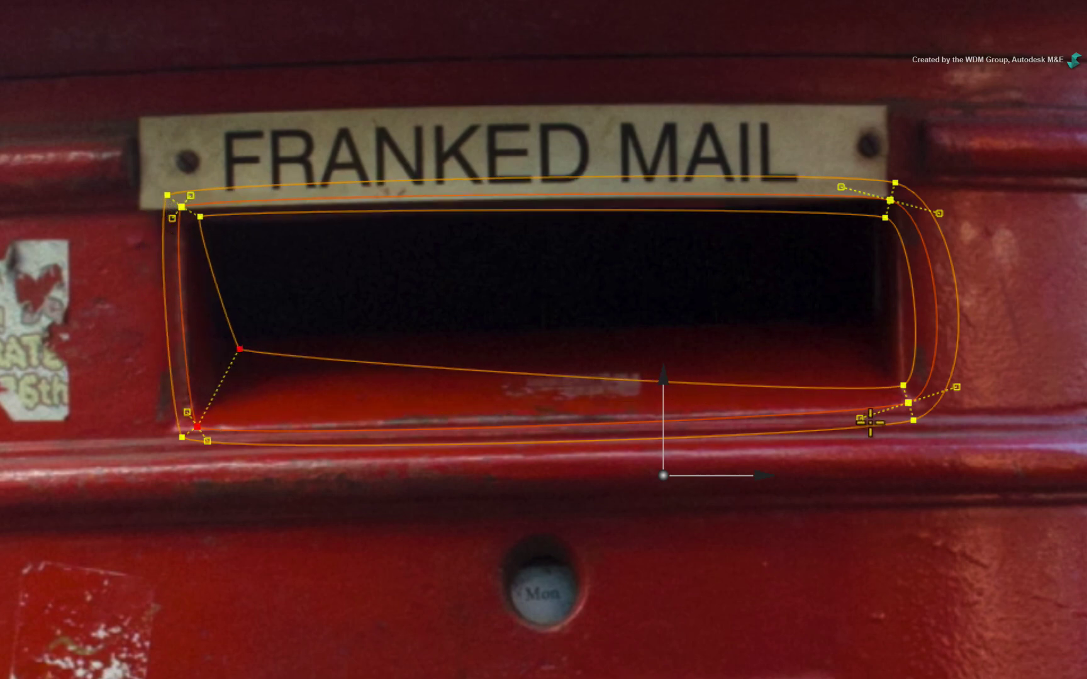
Shorten the right corners' tangents, move the lower-right inner softness point to the slot's recess edge, and view the mask result.
mouse_move(905, 382)
mouse_down()
mouse_move(854, 328)
mouse_move(906, 389)
mouse_move(922, 381)
mouse_move(910, 394)
mouse_up()
key(F4)
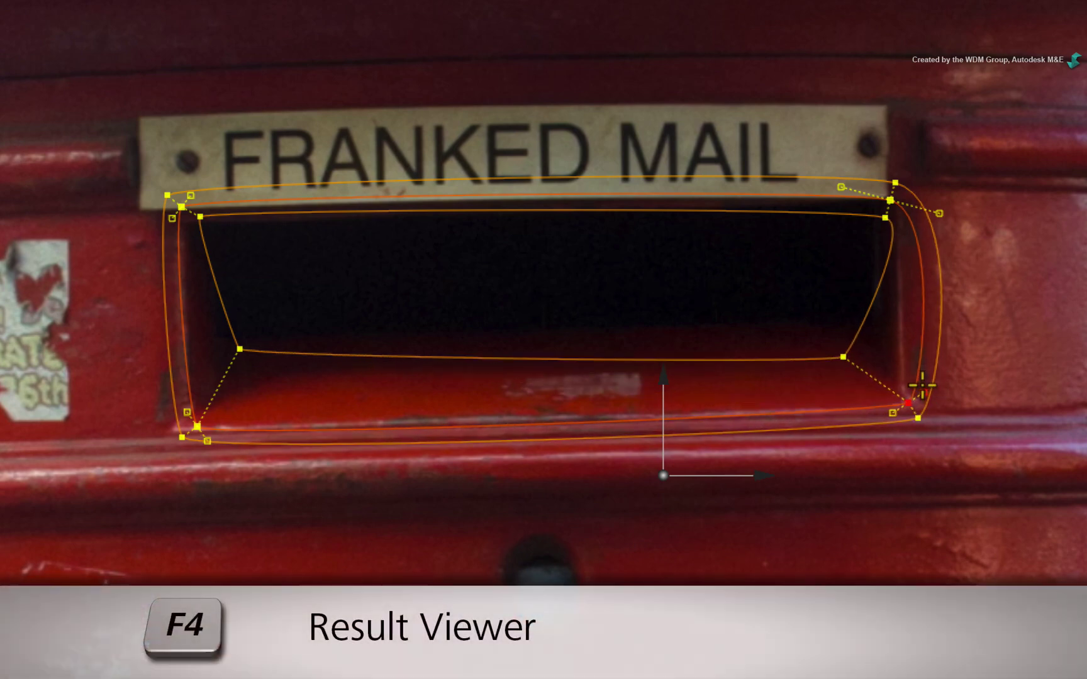
drag(939, 214, 913, 203)
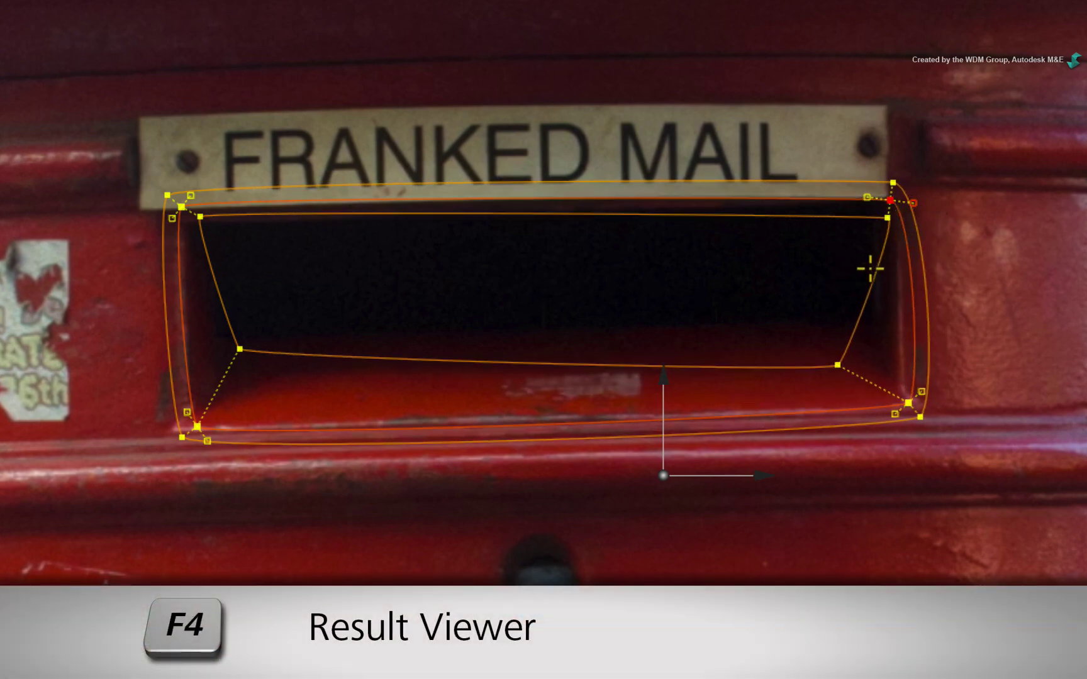
key(F4)
drag(838, 366, 864, 343)
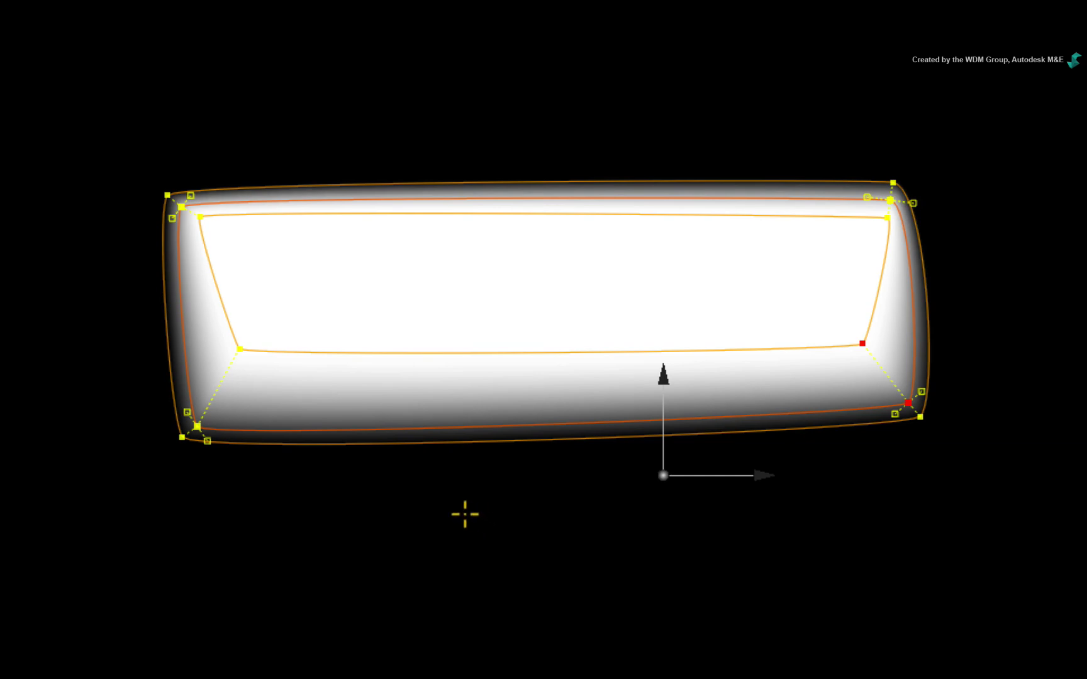
Box-select all mask points and use Scale Points to collapse the outer softness edge onto the main shape, then deselect the points.
drag(181, 437, 193, 426)
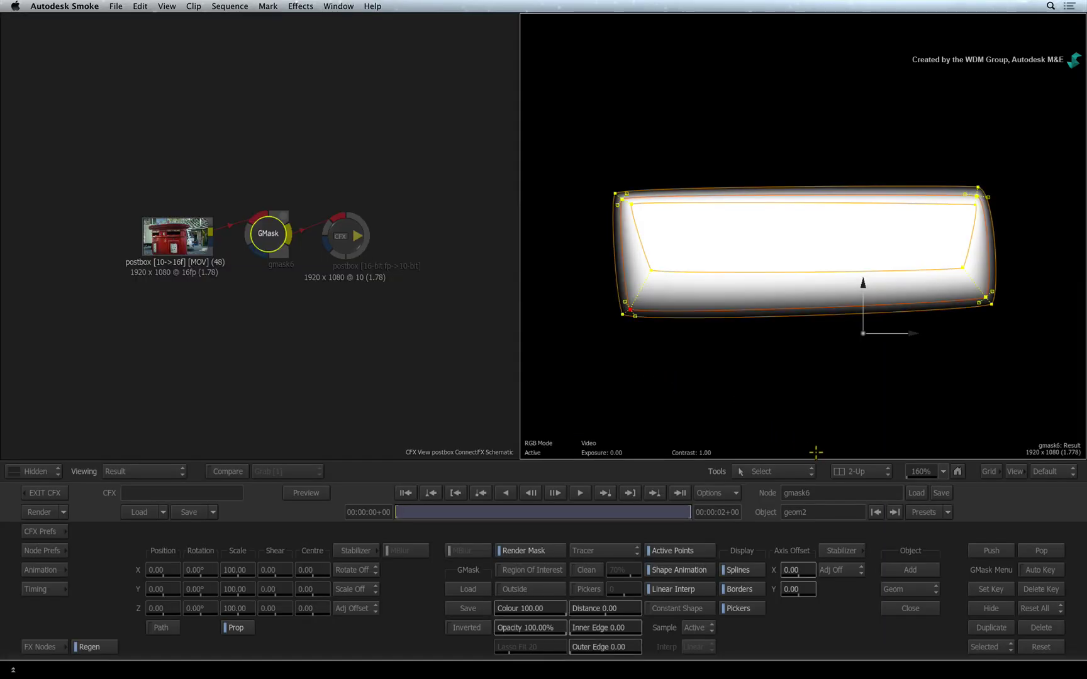
click(797, 471)
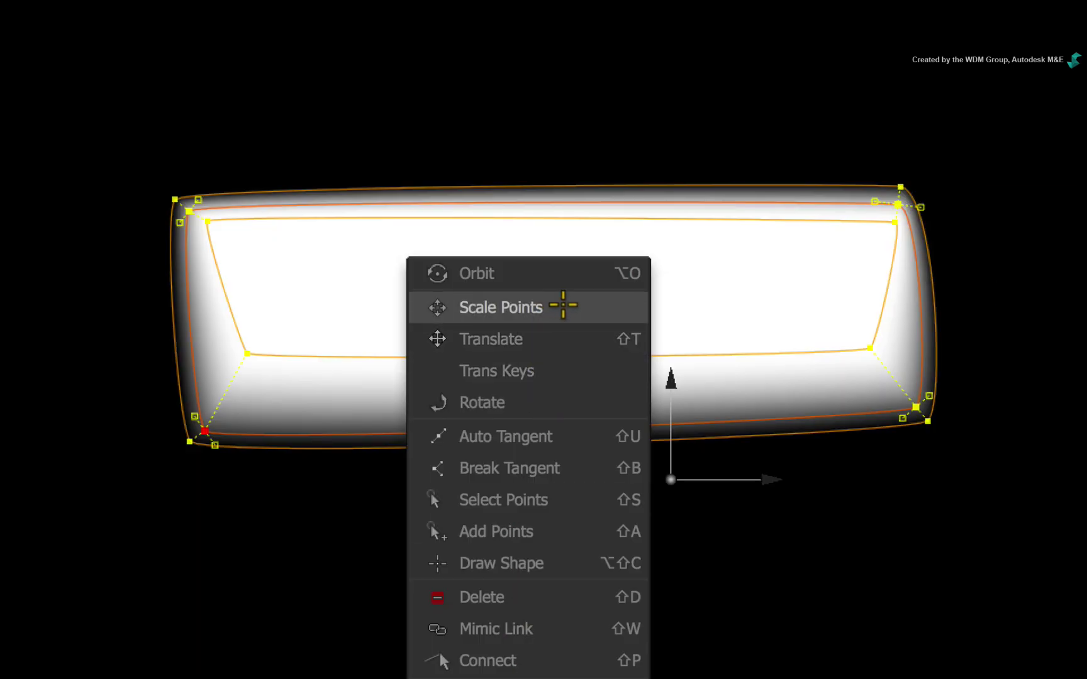
click(564, 307)
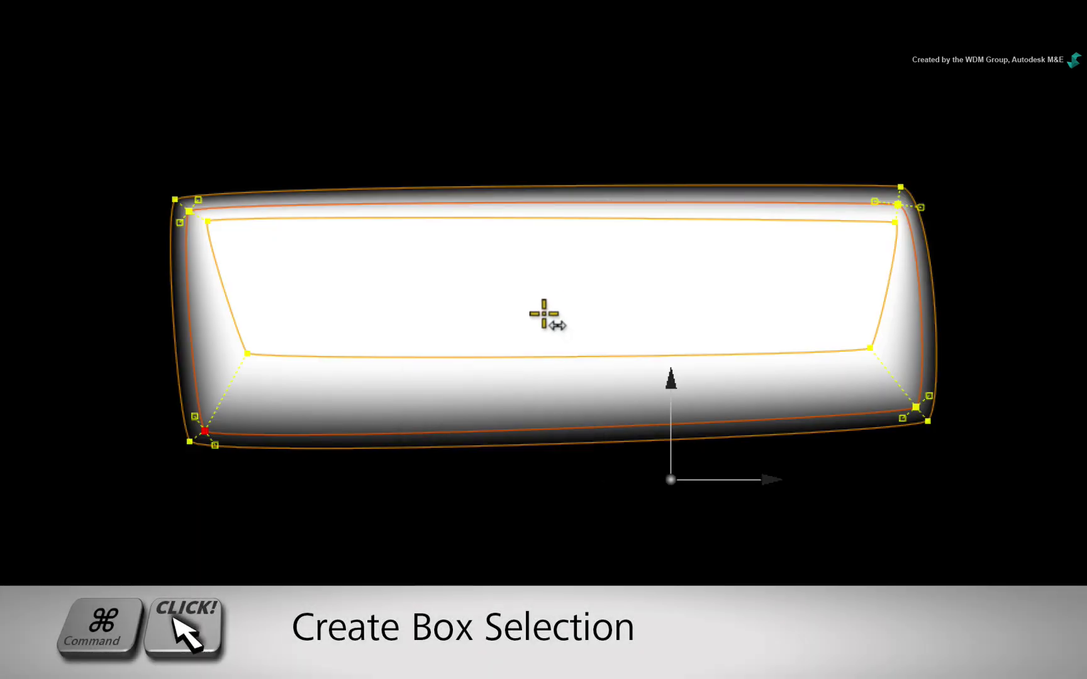
drag(83, 109, 1032, 573)
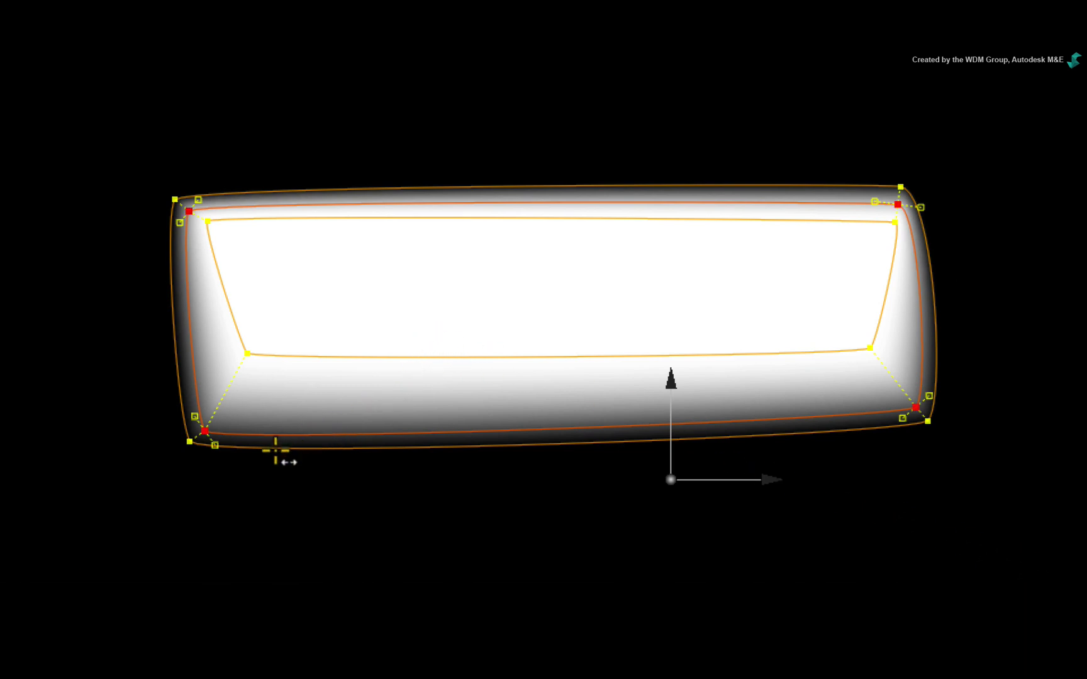
drag(182, 439, 70, 409)
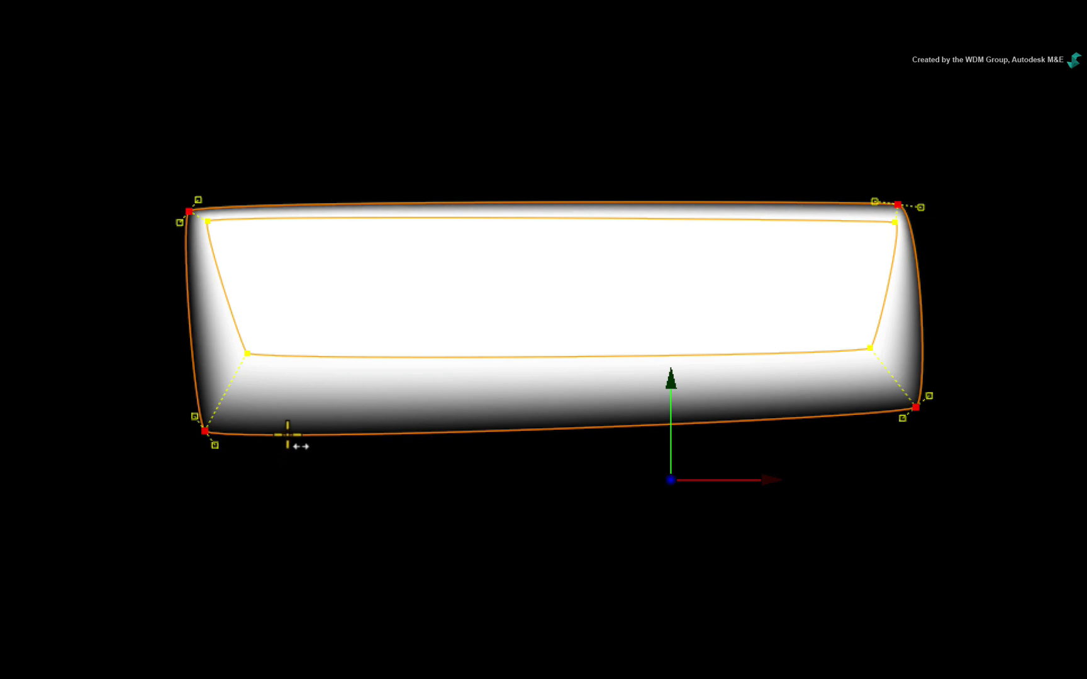
key(shift+m)
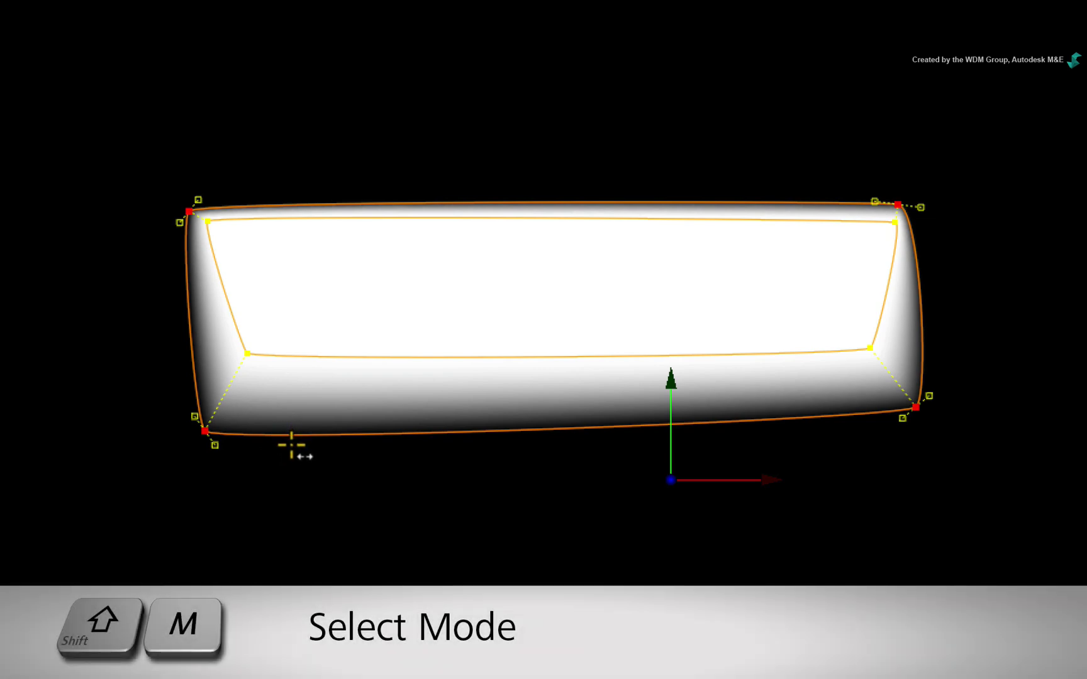
click(330, 503)
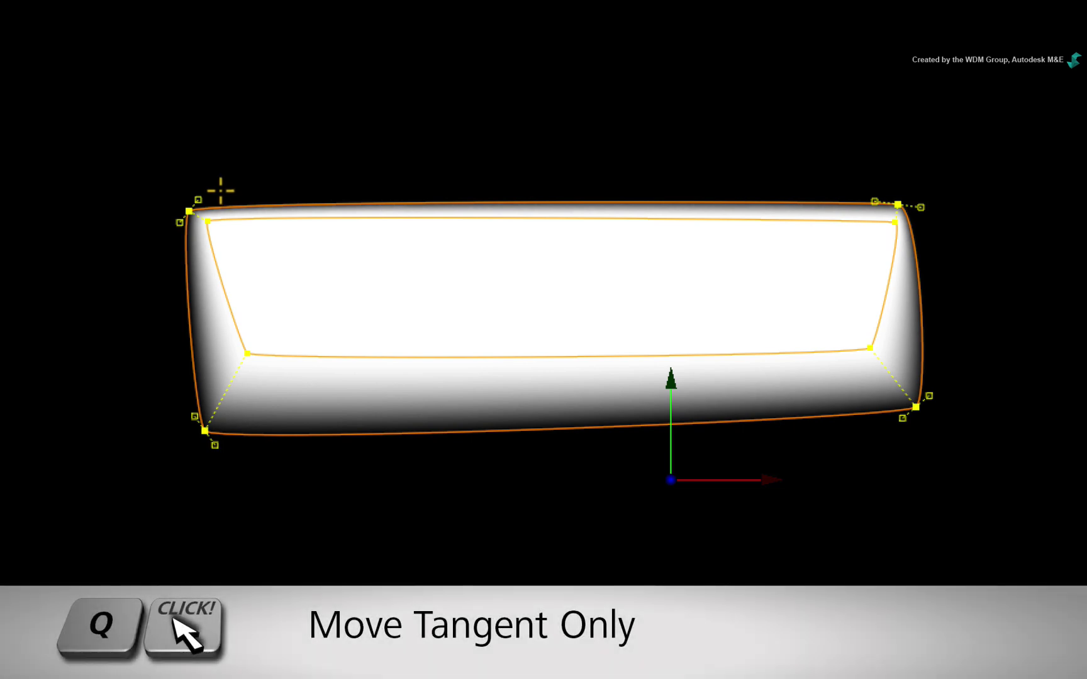
Try moving the upper-left outer softness point independently of its mask point, outward and inside the shape.
drag(187, 210, 239, 245)
click(189, 212)
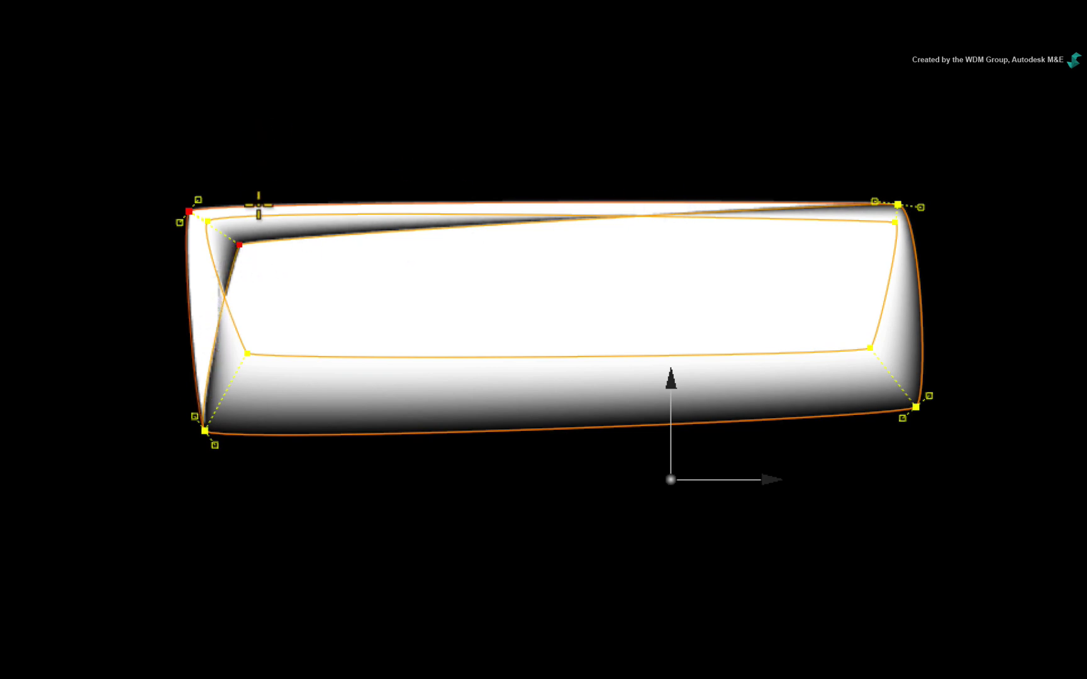
drag(238, 242, 117, 141)
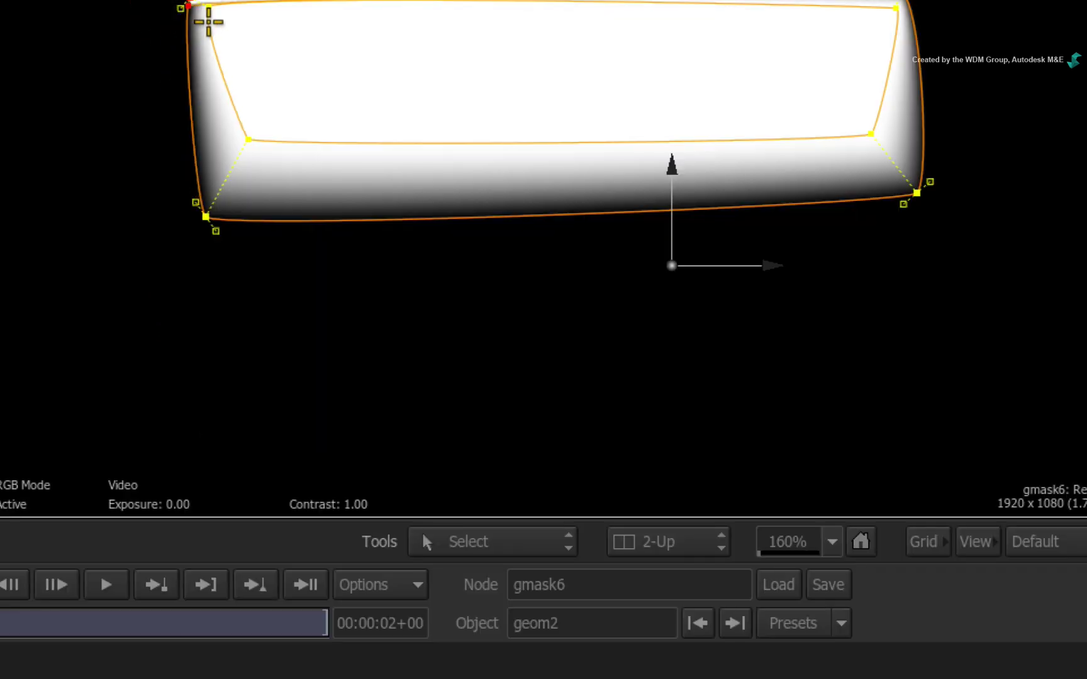
drag(211, 233, 225, 240)
Reset the upper-left corner with Auto Tangent, then pull its tangent handle and softness edge back tight to the corner.
click(515, 534)
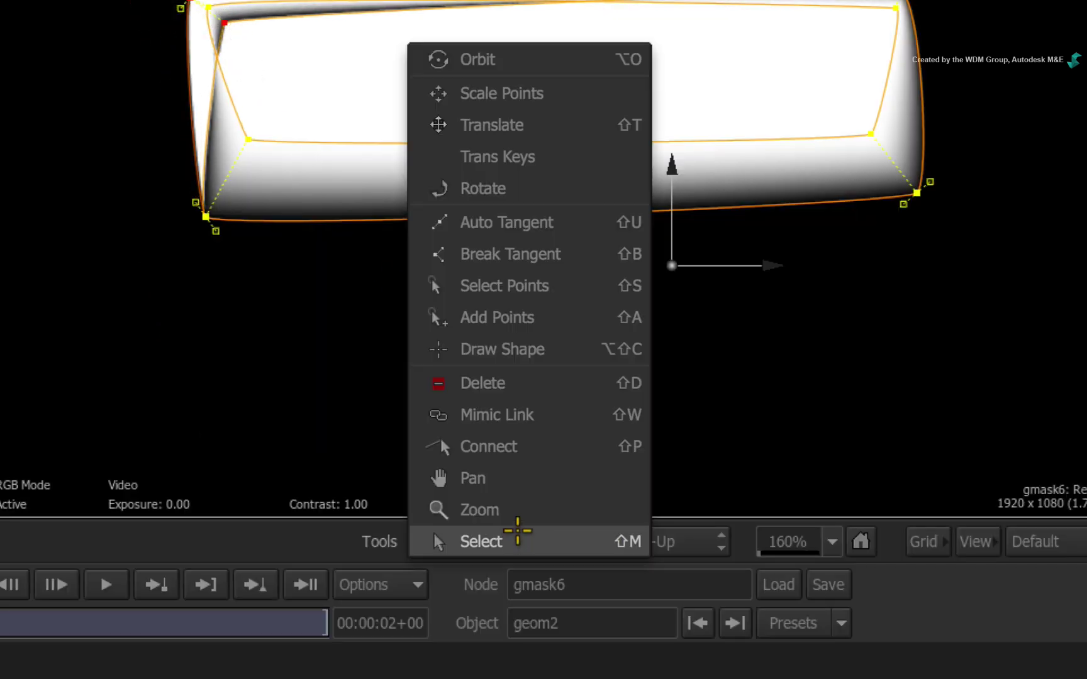
click(575, 222)
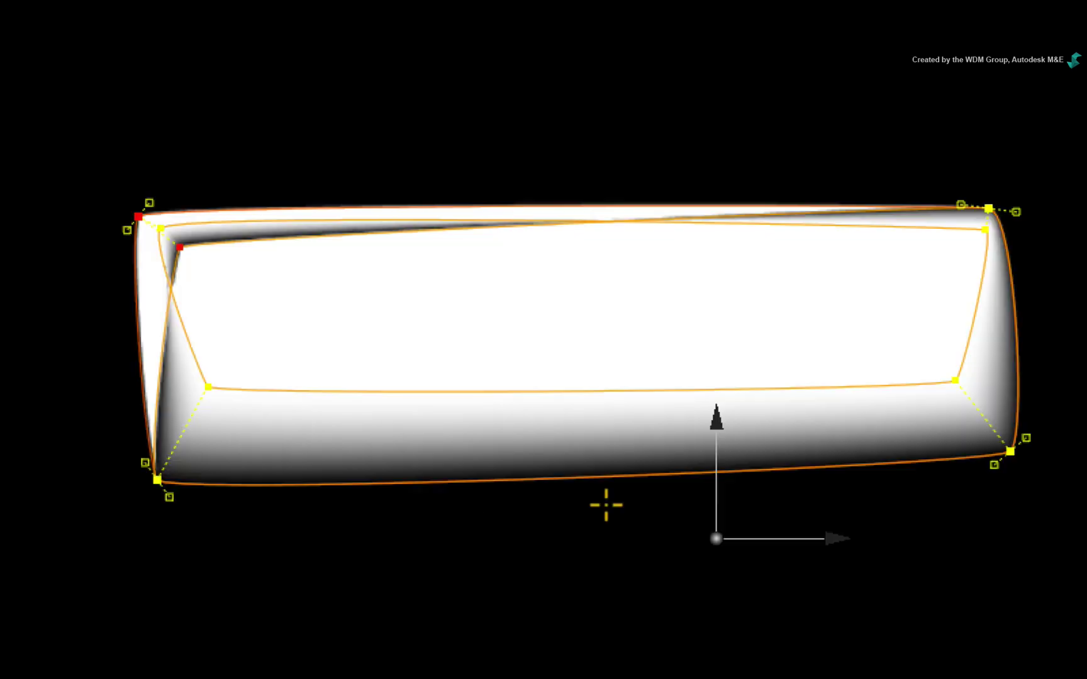
click(135, 216)
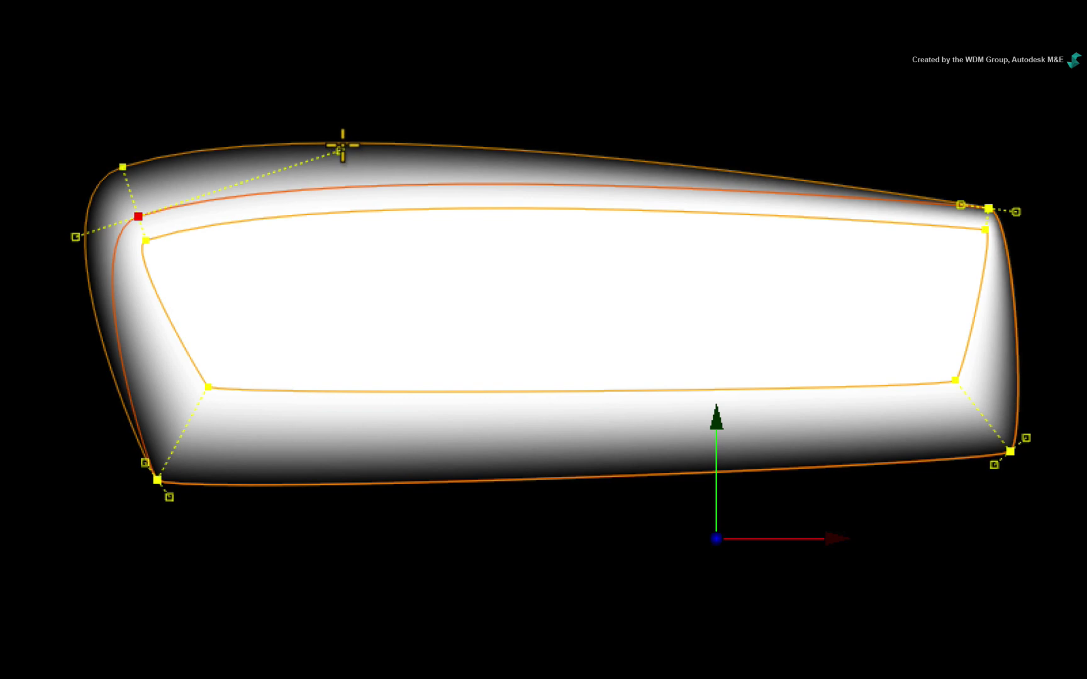
key(shift+m)
drag(340, 145, 133, 209)
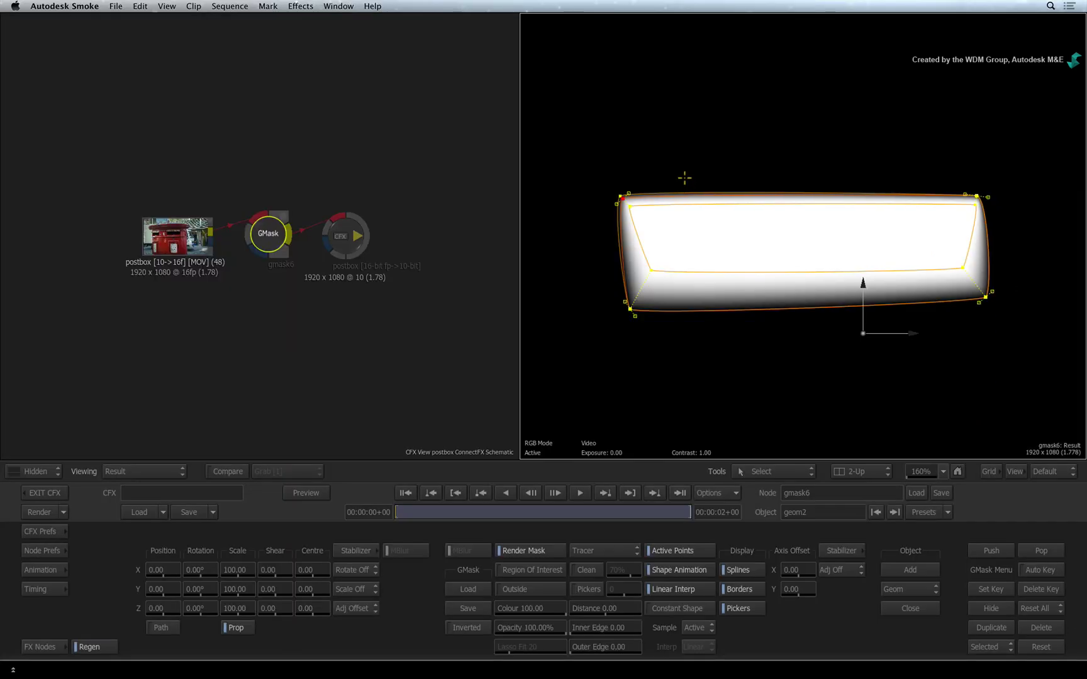
Over the front image, nudge the upper-left corner and the lower-right inner softness point to fit the slot, and check the mask result.
key(F1)
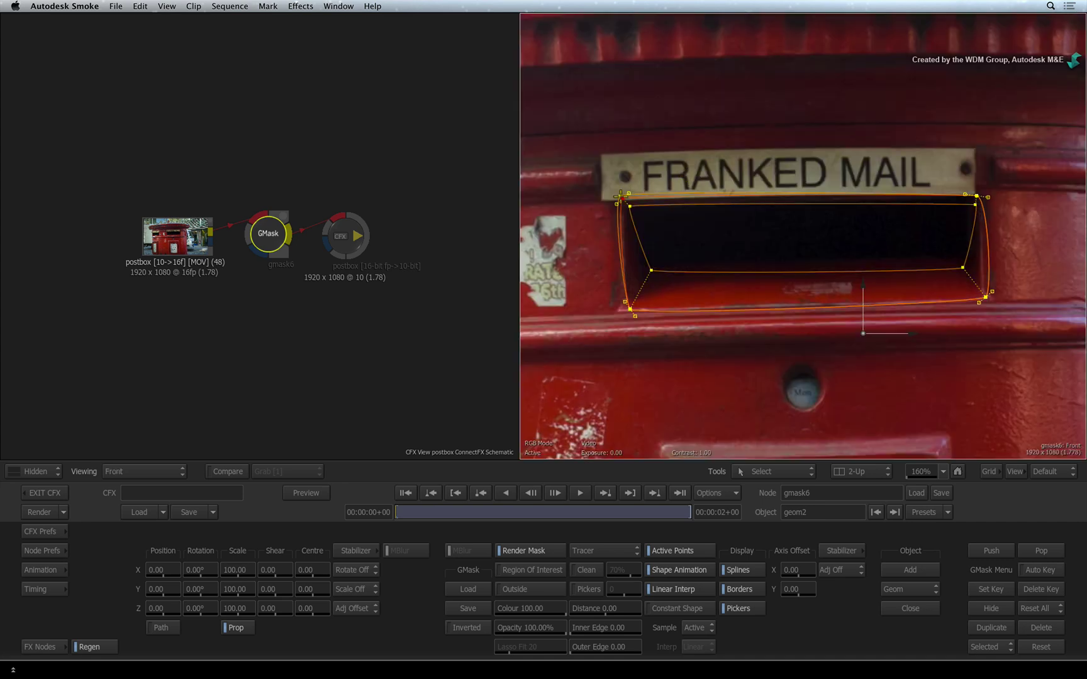
drag(620, 196, 622, 199)
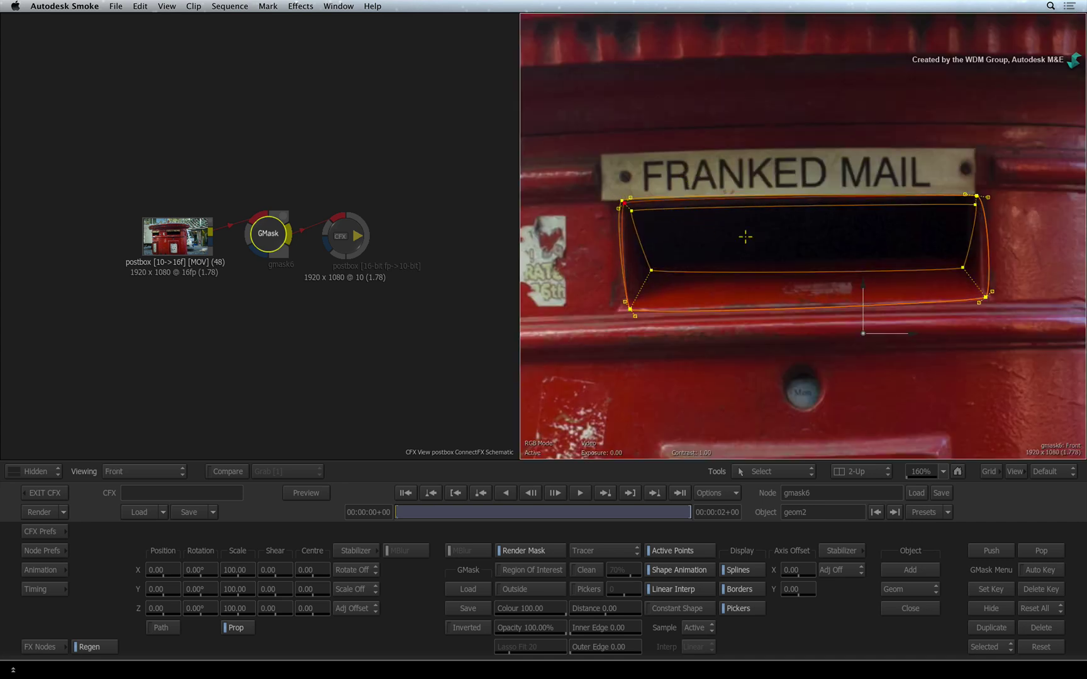
drag(957, 269, 953, 263)
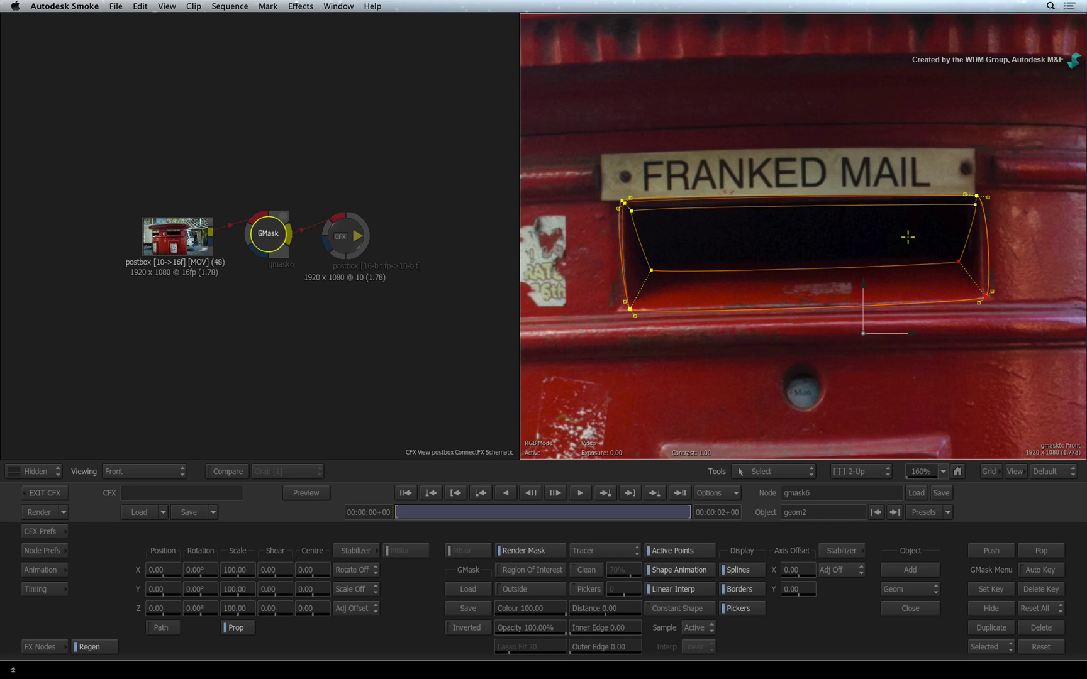
key(F4)
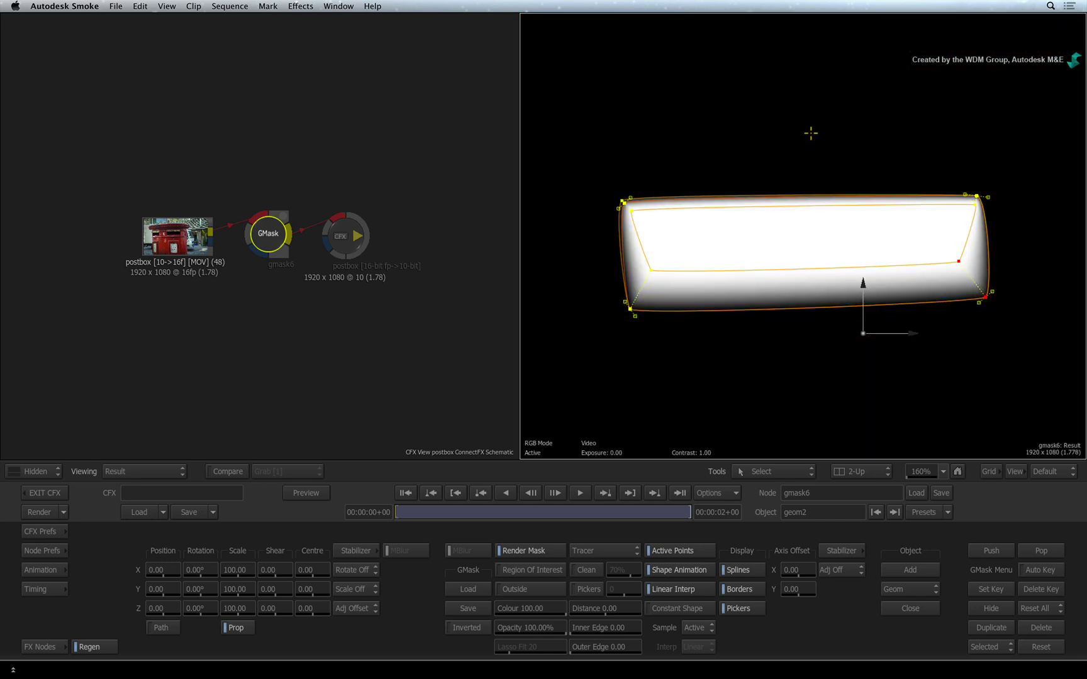